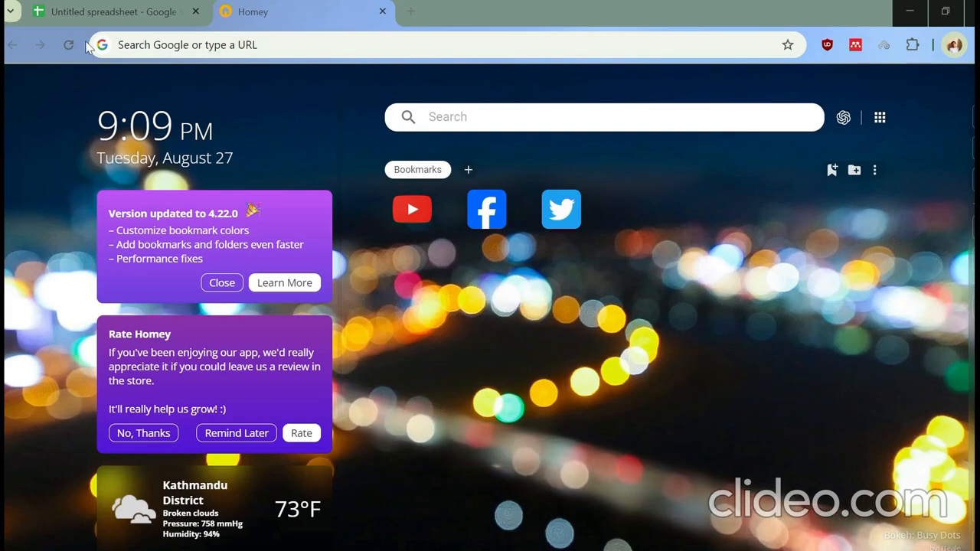
# Step: Switch to the untitled spreadsheet and enter the headers hospital id, age and sex in cells A1 to C1
pyautogui.click(113, 14)
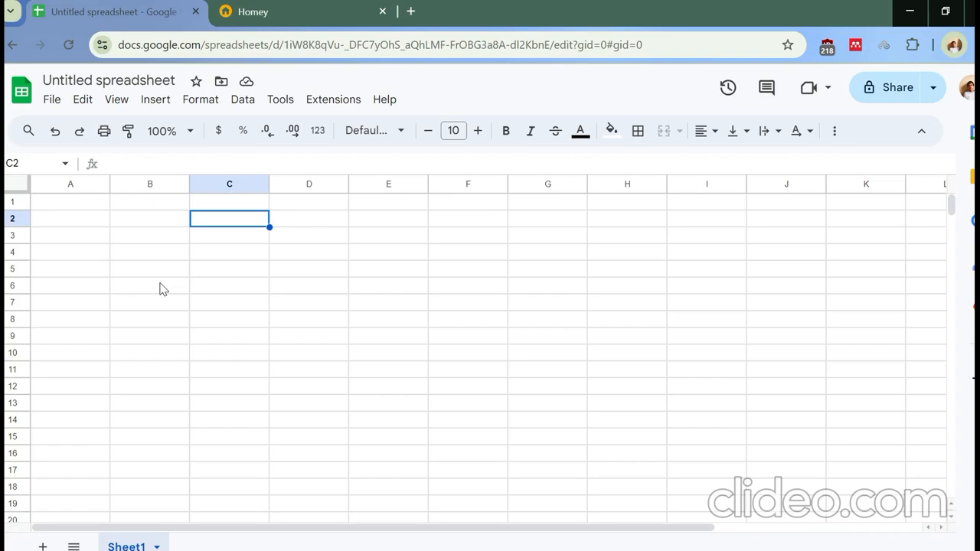
pyautogui.click(92, 206)
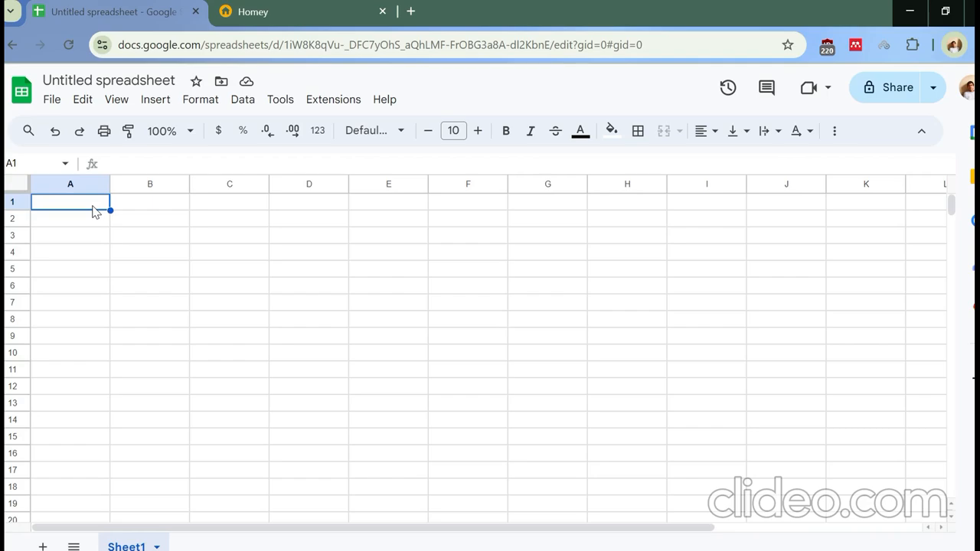
pyautogui.write('hospital')
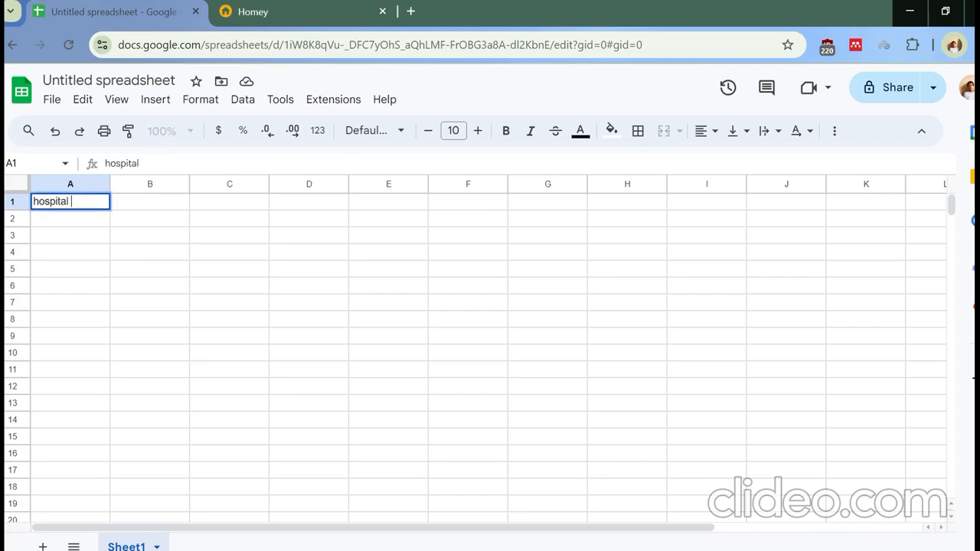
pyautogui.write(' id')
pyautogui.press('Tab')
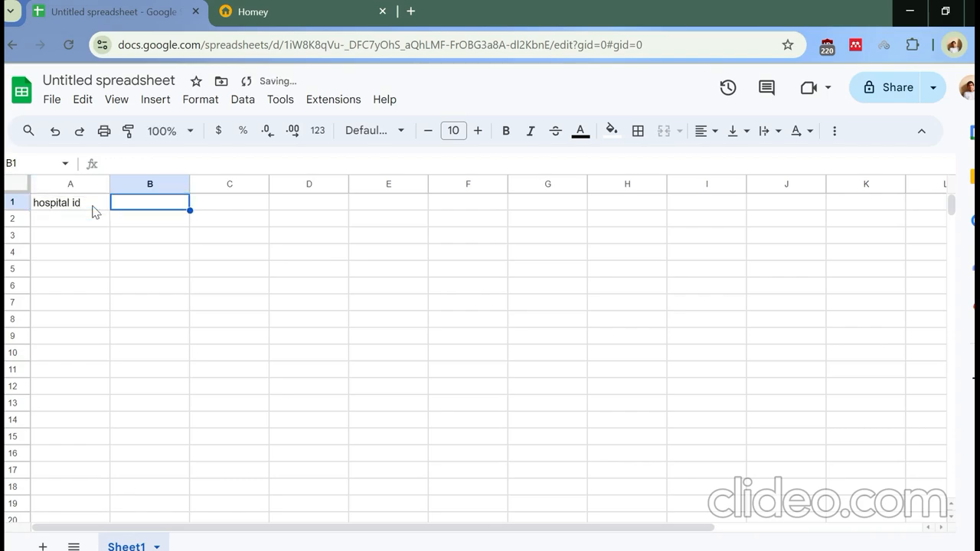
pyautogui.write('sez')
pyautogui.press('Tab')
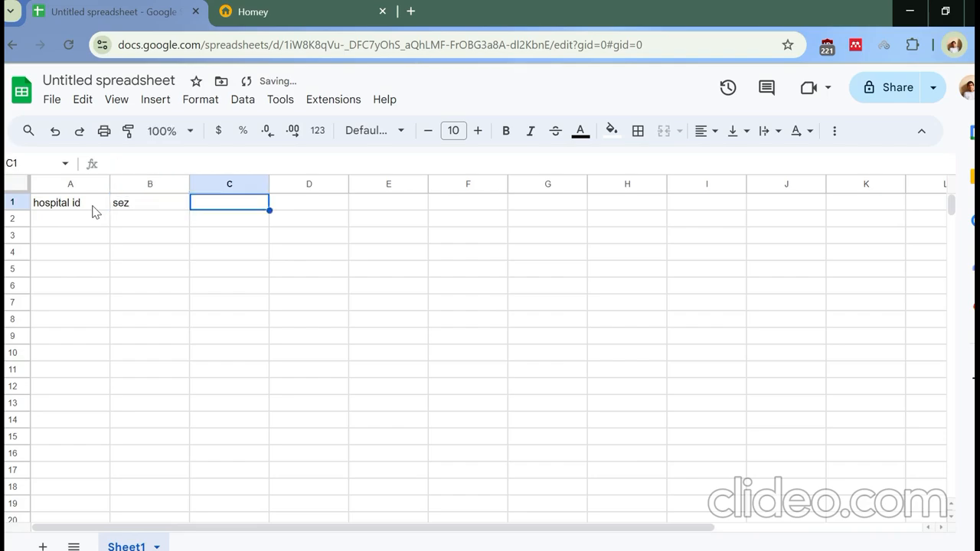
pyautogui.press('Left')
pyautogui.write('age')
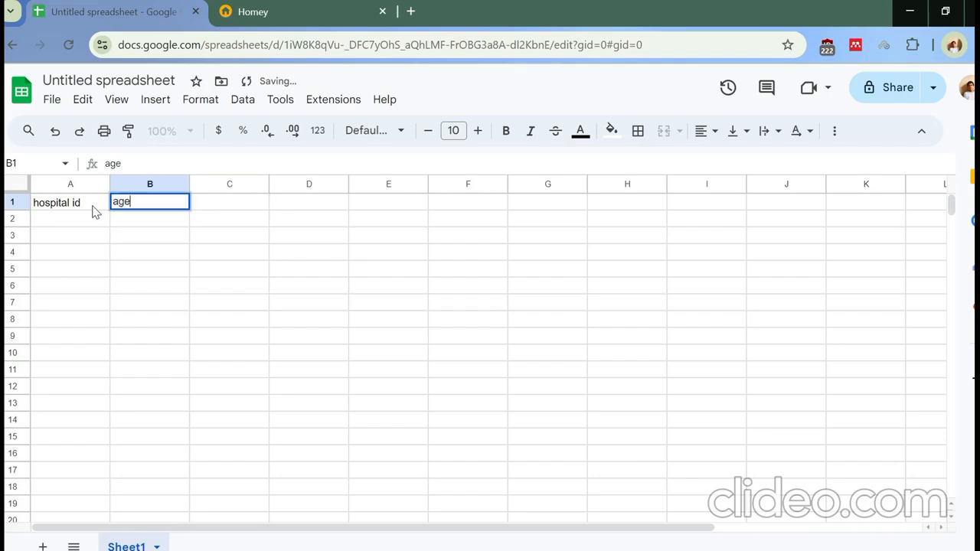
pyautogui.press('Tab')
pyautogui.write('sex')
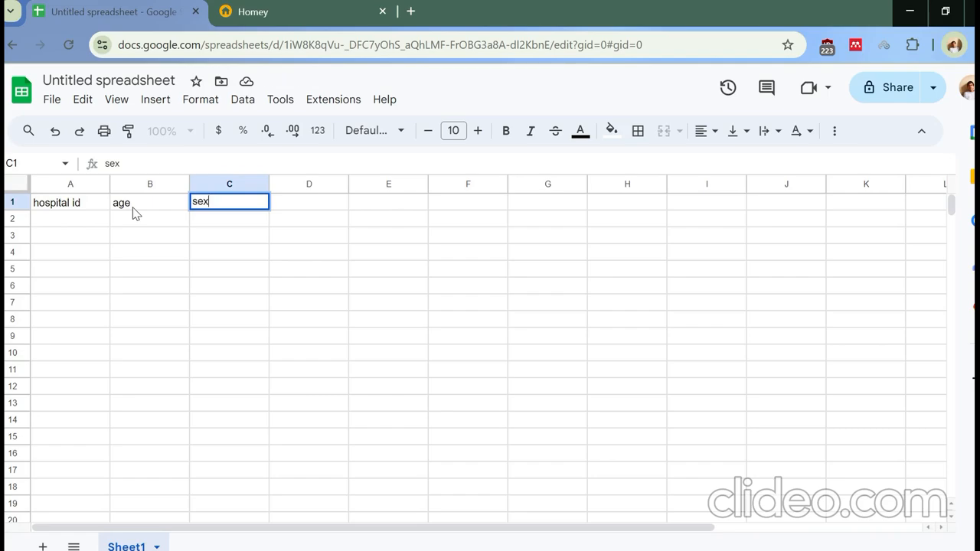
pyautogui.click(91, 209)
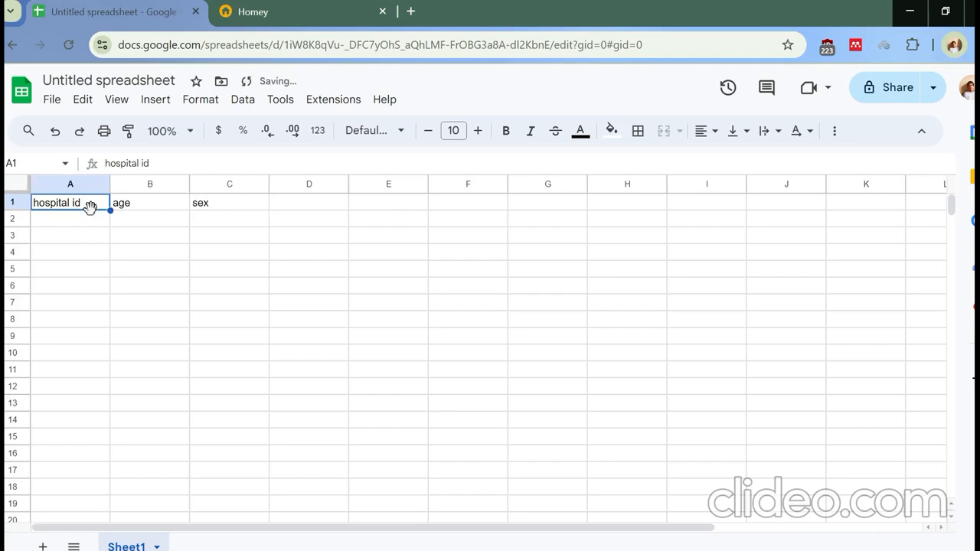
# Step: Add a dropdown to the entire sex column, column C
pyautogui.click(151, 208)
pyautogui.click(230, 206)
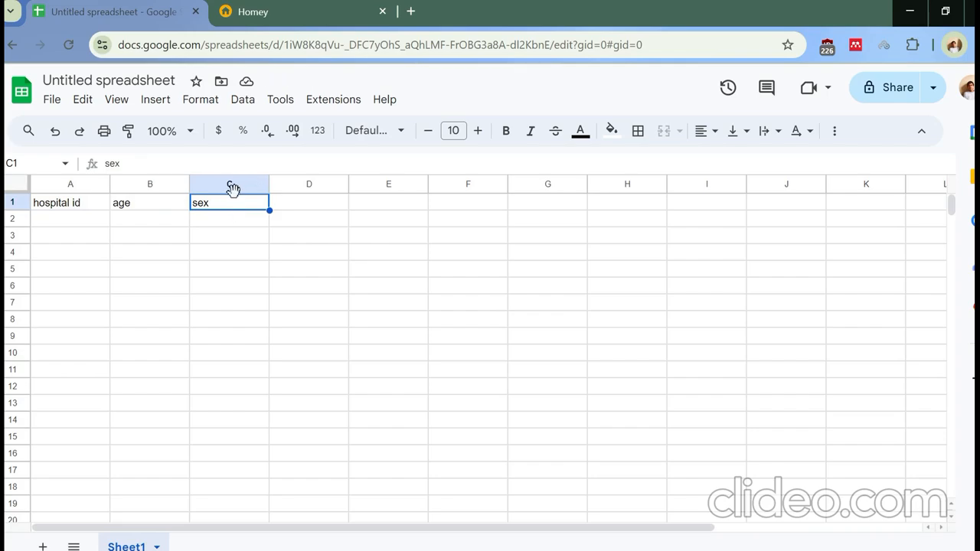
pyautogui.click(219, 185)
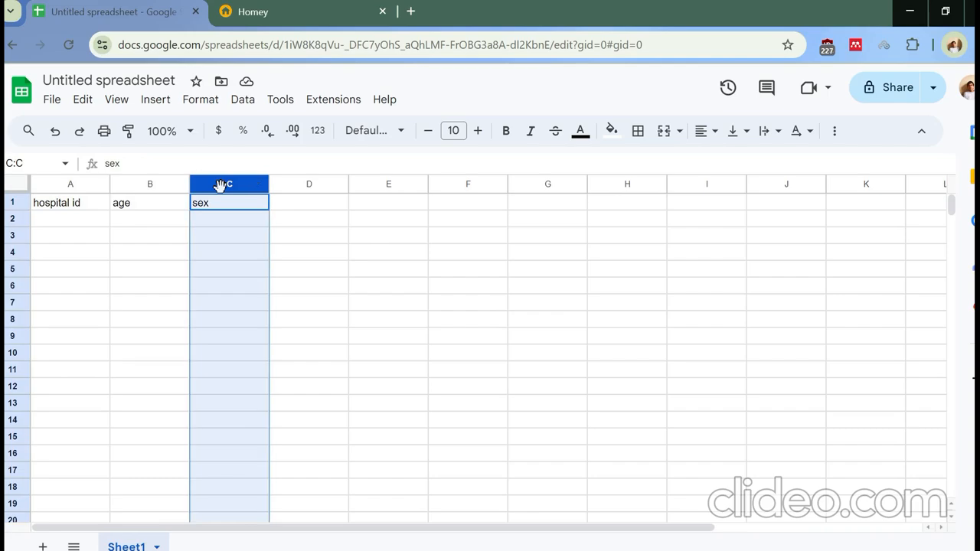
pyautogui.rightClick(220, 185)
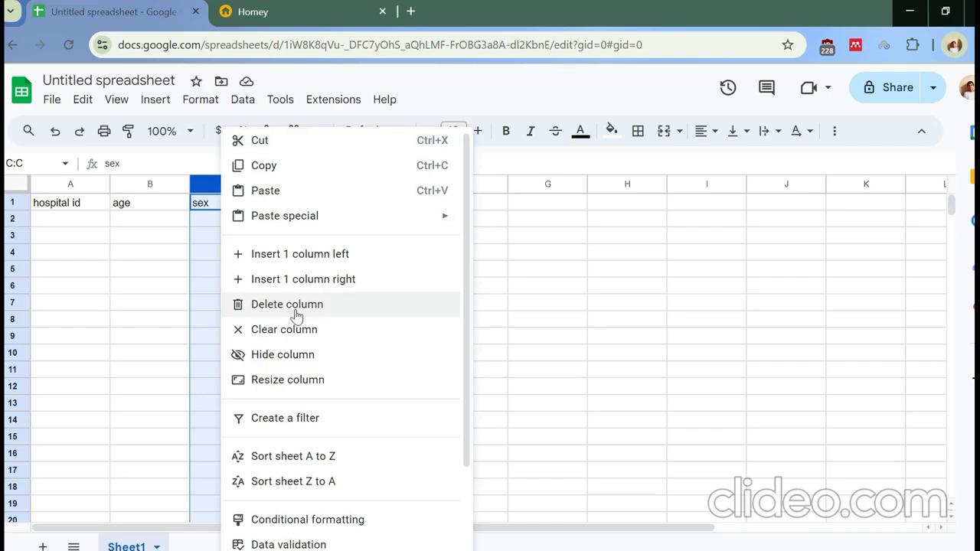
pyautogui.scroll(-3, 297, 316)
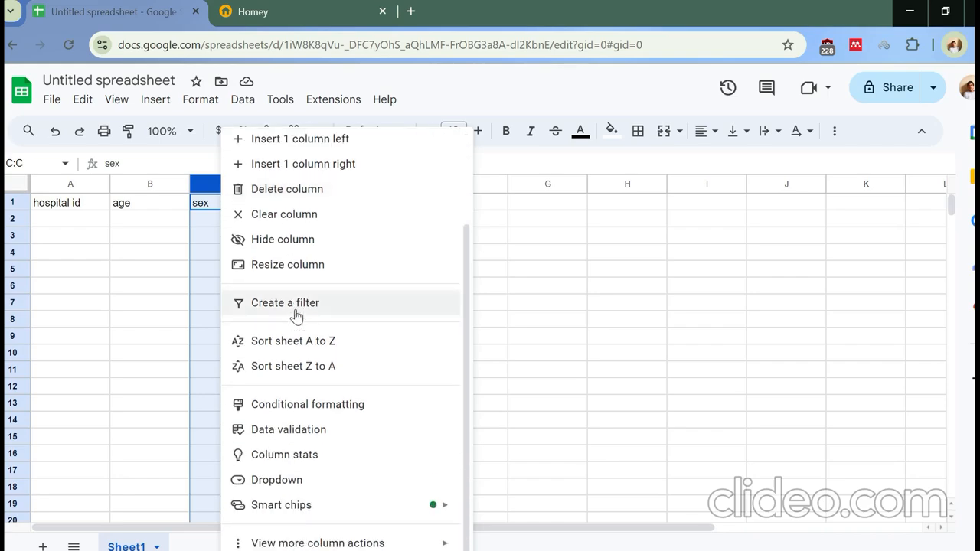
pyautogui.click(296, 481)
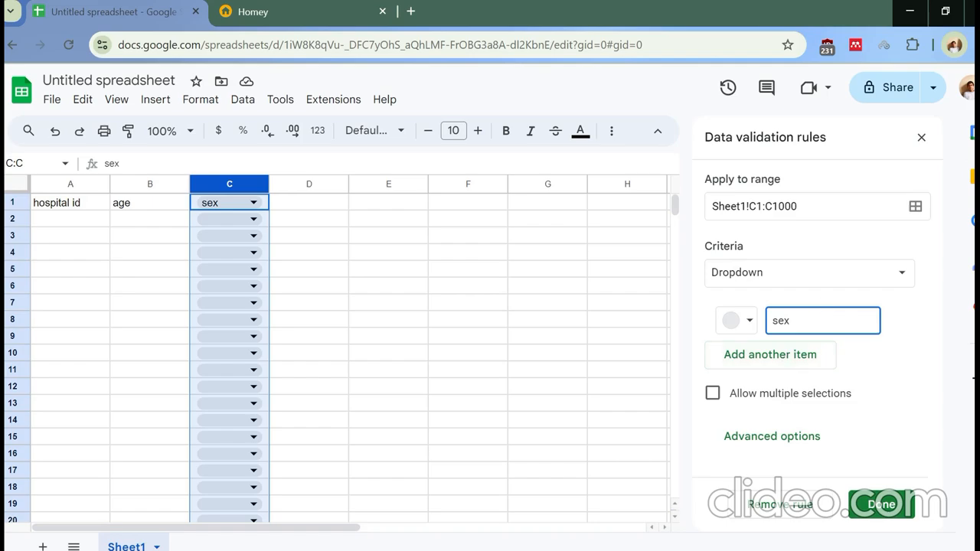
# Step: Add the items male, female and others to the sex column's dropdown
pyautogui.click(772, 355)
pyautogui.write('male')
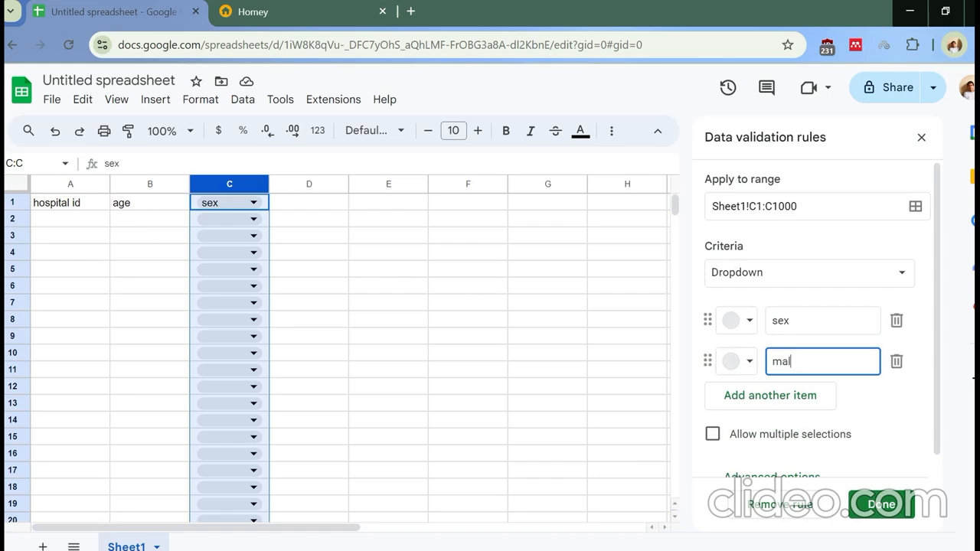
pyautogui.click(775, 397)
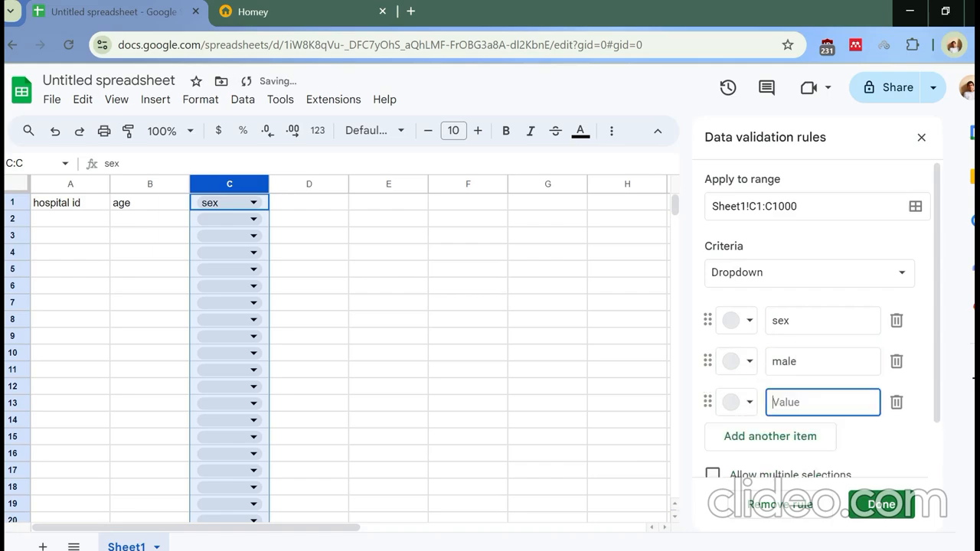
pyautogui.write('female')
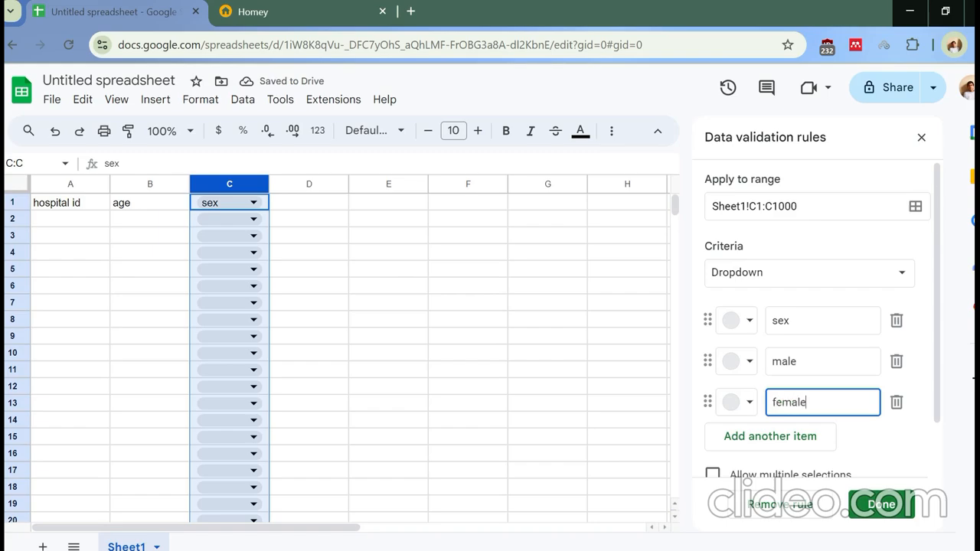
pyautogui.click(773, 435)
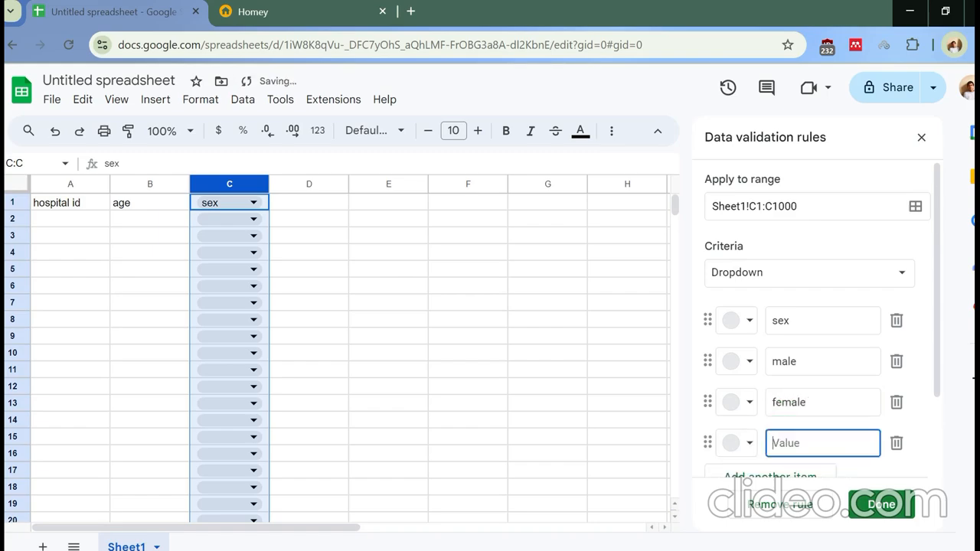
pyautogui.write('others')
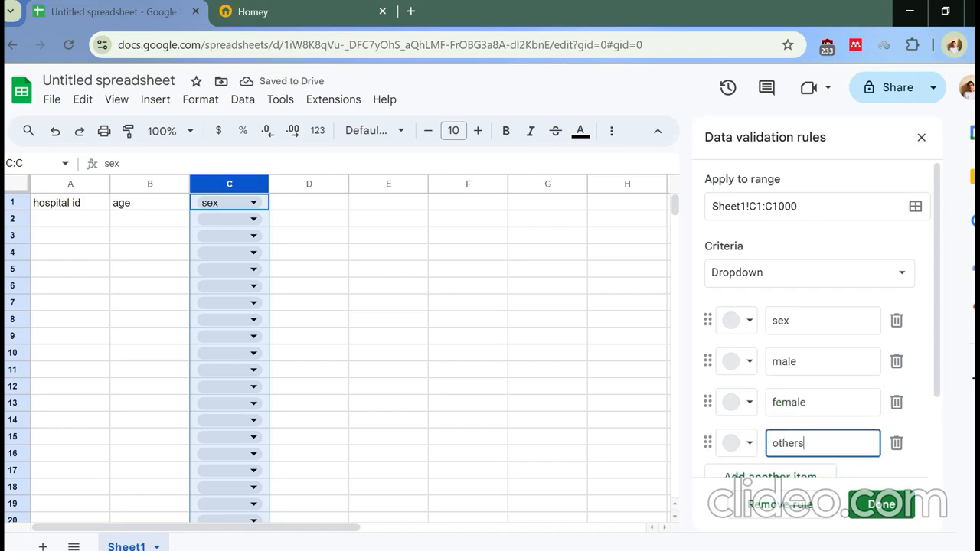
# Step: Color the dropdown items sex light red, male dark brown, female dark green and others dark teal, and save the rule
pyautogui.click(748, 323)
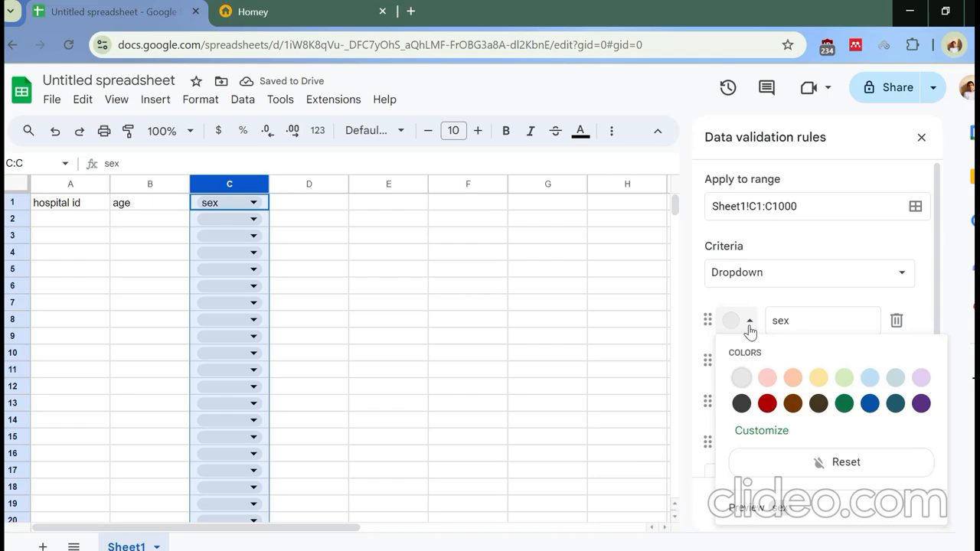
pyautogui.click(767, 378)
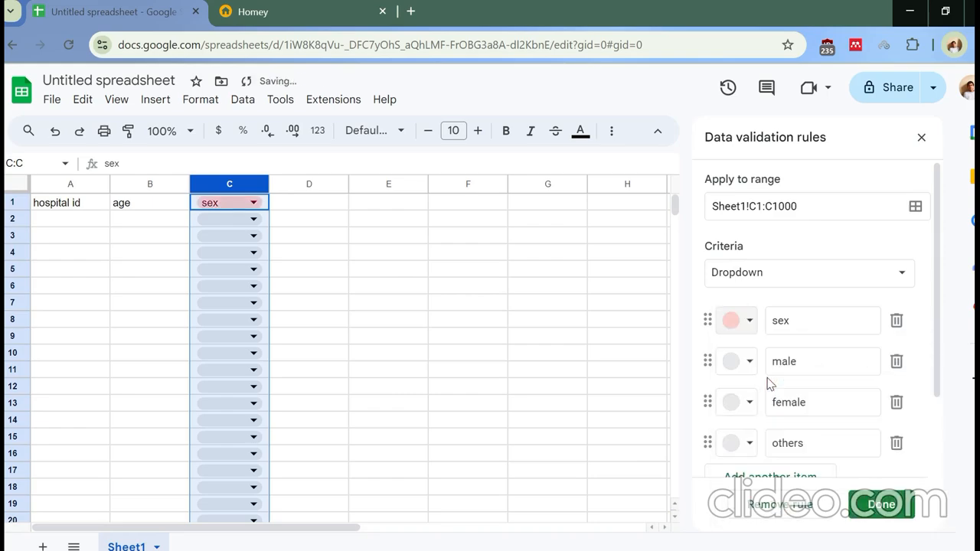
pyautogui.click(751, 361)
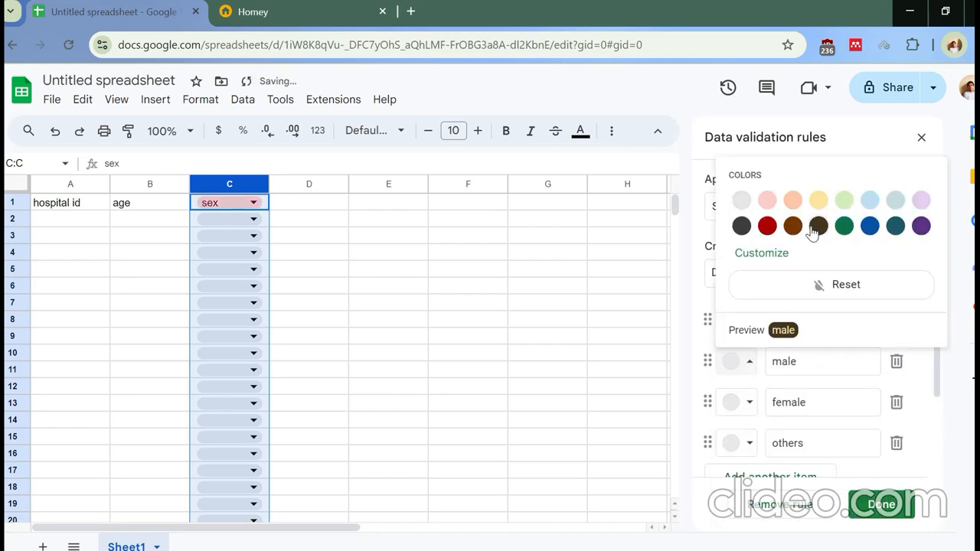
pyautogui.click(816, 227)
pyautogui.click(750, 403)
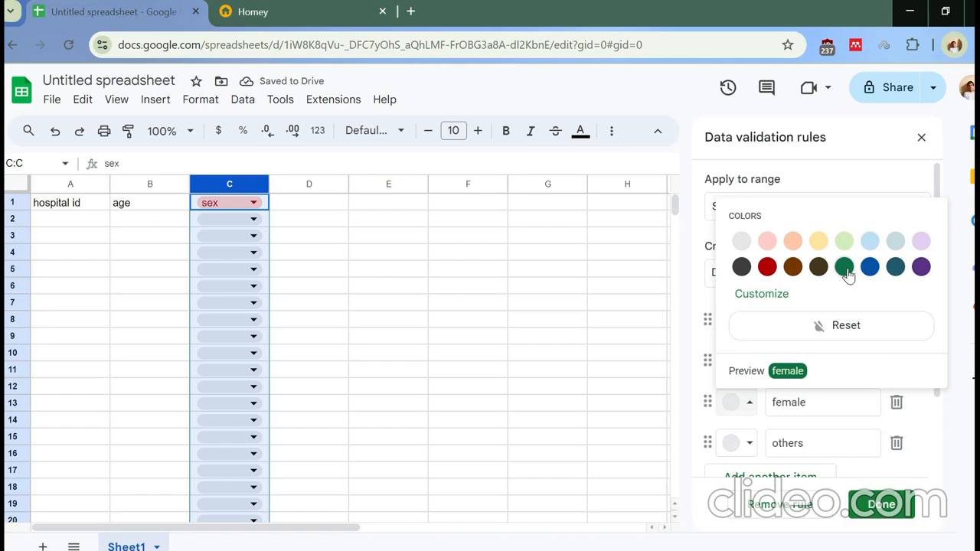
pyautogui.click(844, 267)
pyautogui.click(731, 442)
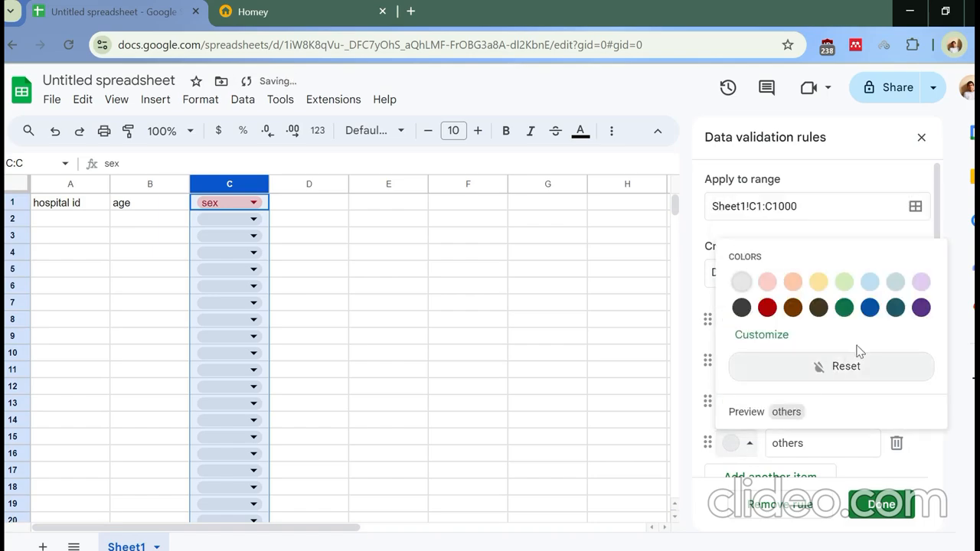
pyautogui.click(895, 307)
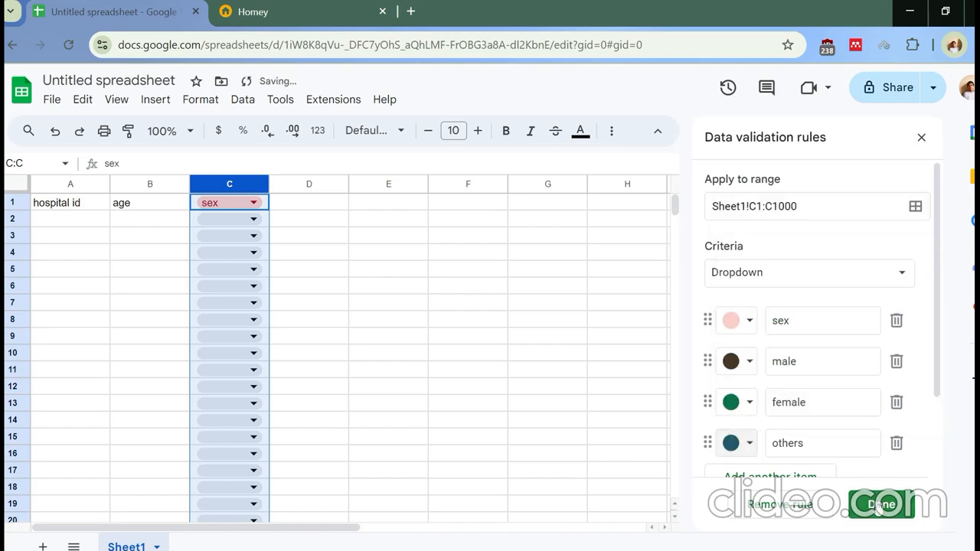
pyautogui.click(879, 505)
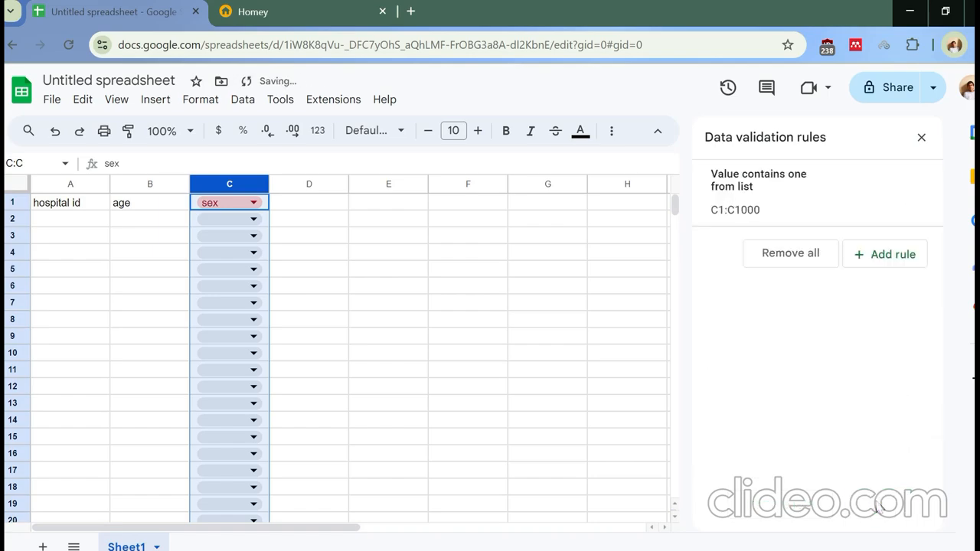
pyautogui.click(921, 137)
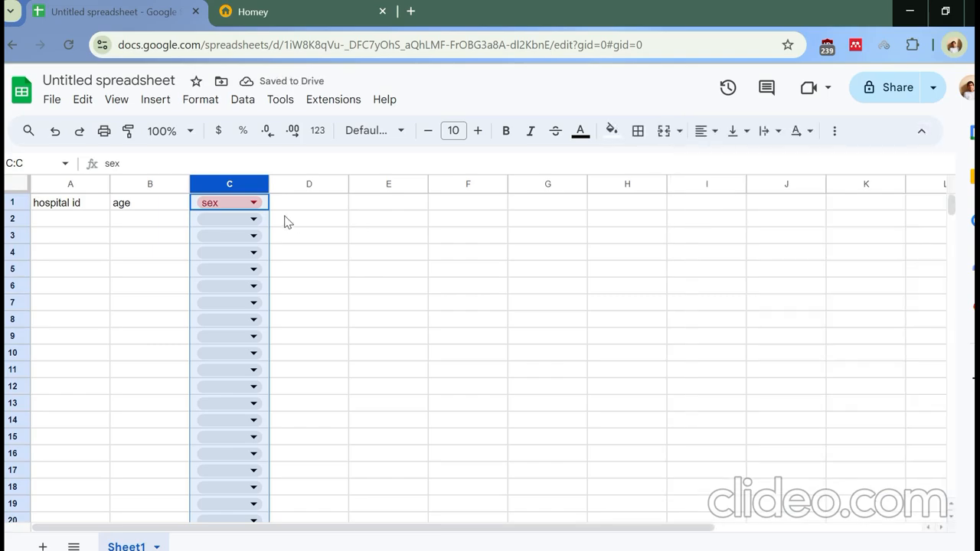
# Step: Add a dropdown to the entire column D and name its first item marital status
pyautogui.click(312, 185)
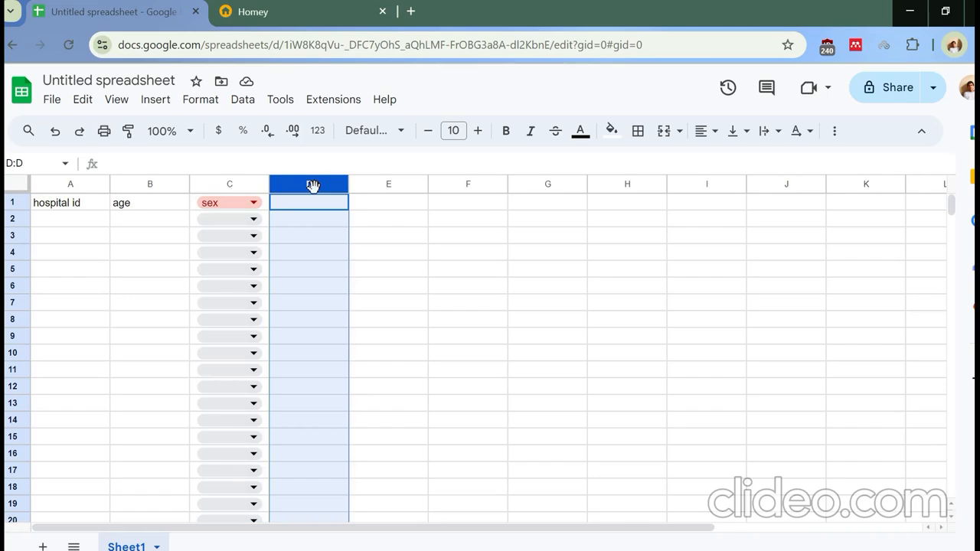
pyautogui.rightClick(316, 194)
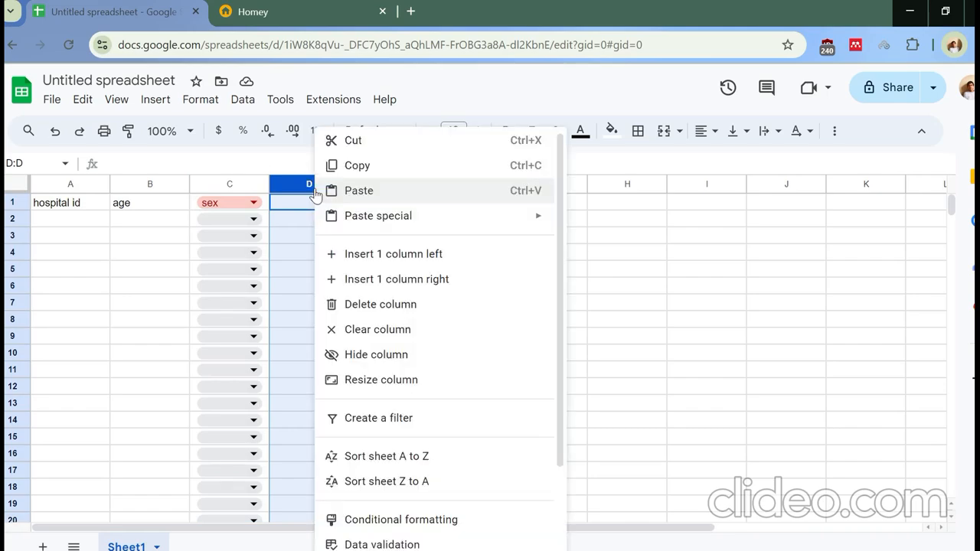
pyautogui.scroll(-3, 418, 364)
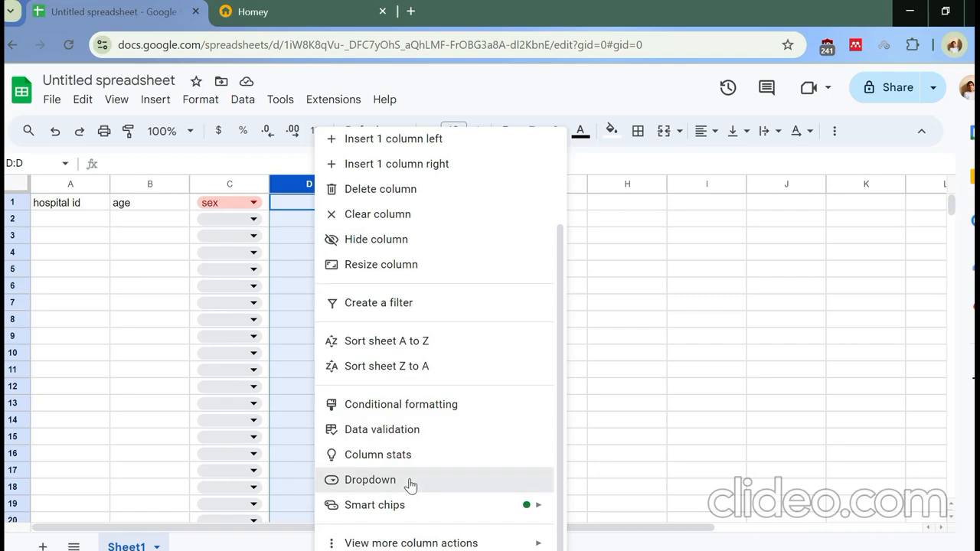
pyautogui.click(410, 482)
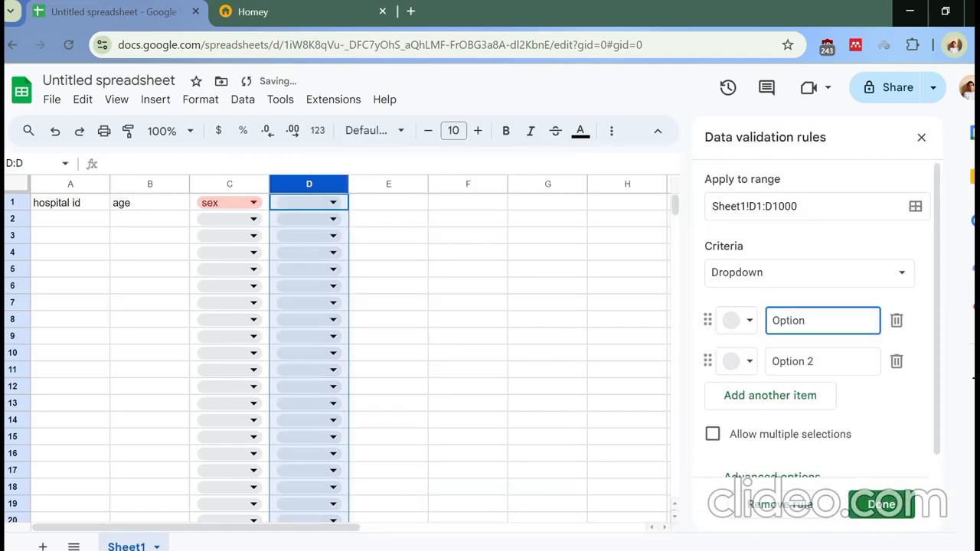
pyautogui.press('BackSpace')
pyautogui.press('BackSpace')
pyautogui.press('BackSpace')
pyautogui.press('BackSpace')
pyautogui.press('BackSpace')
pyautogui.press('BackSpace')
pyautogui.write('marita')
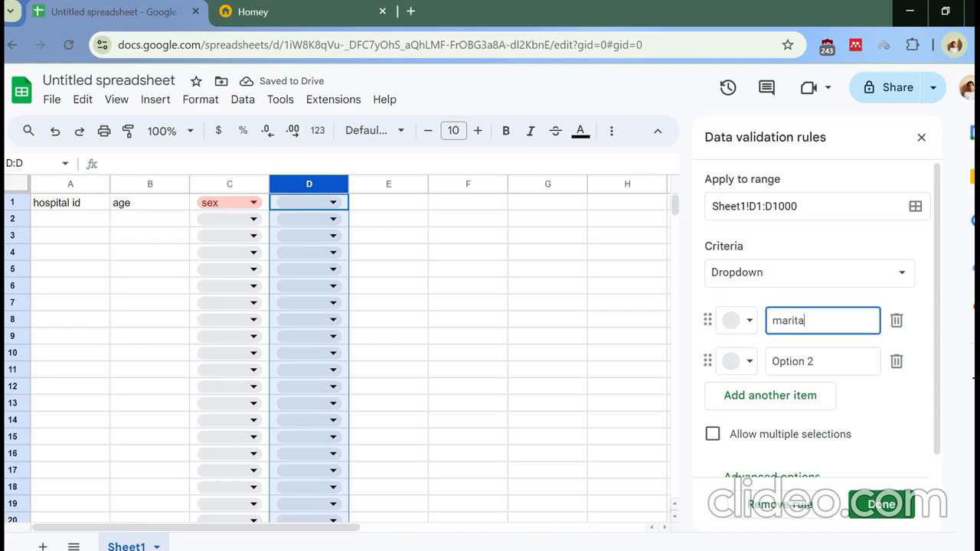
pyautogui.write('l status')
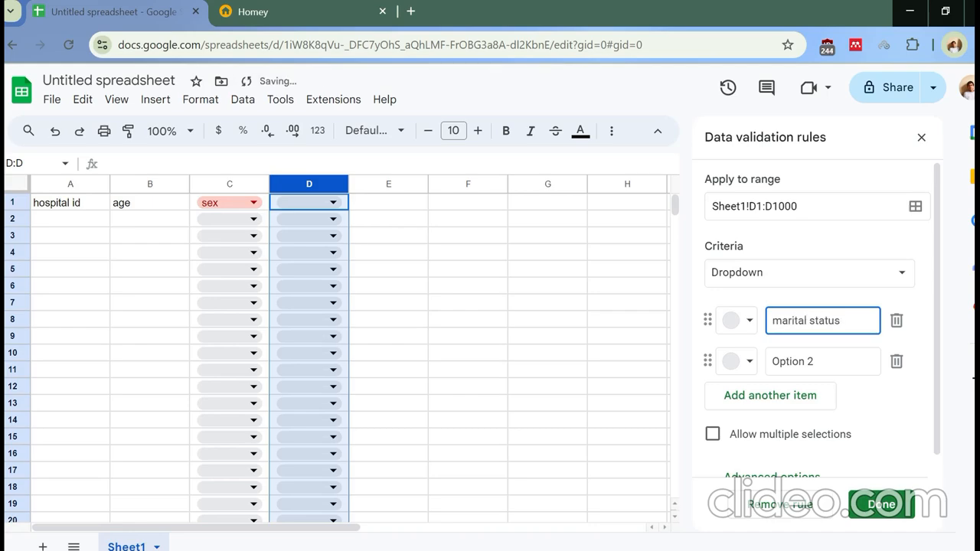
# Step: Add the items single, married and divorced below marital status in column D's dropdown
pyautogui.press('Tab')
pyautogui.press('BackSpace')
pyautogui.press('BackSpace')
pyautogui.press('BackSpace')
pyautogui.press('BackSpace')
pyautogui.press('BackSpace')
pyautogui.press('BackSpace')
pyautogui.press('BackSpace')
pyautogui.press('BackSpace')
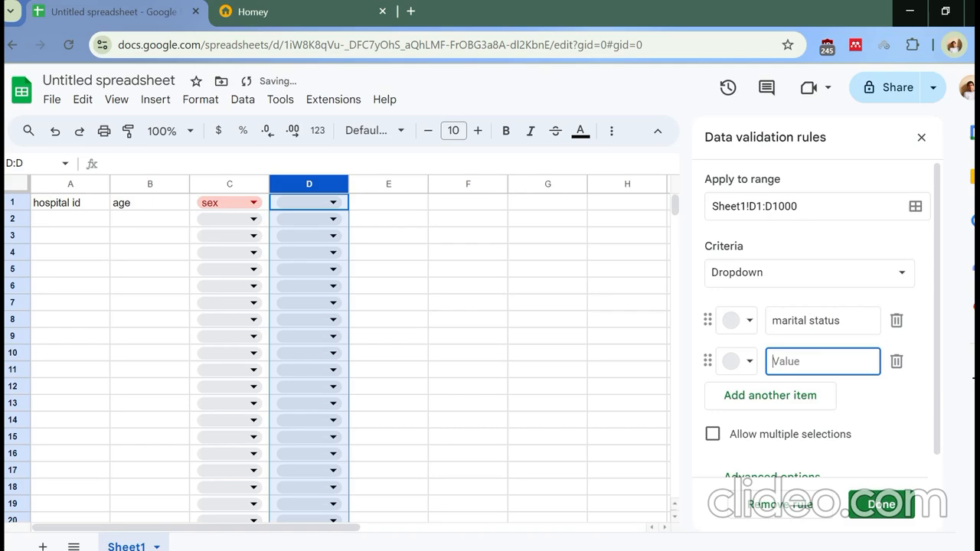
pyautogui.write('single')
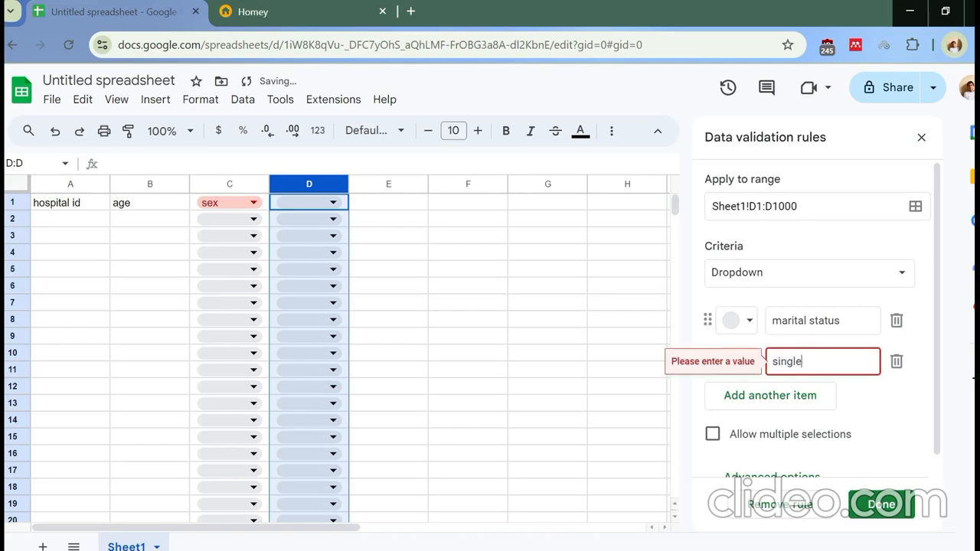
pyautogui.click(792, 399)
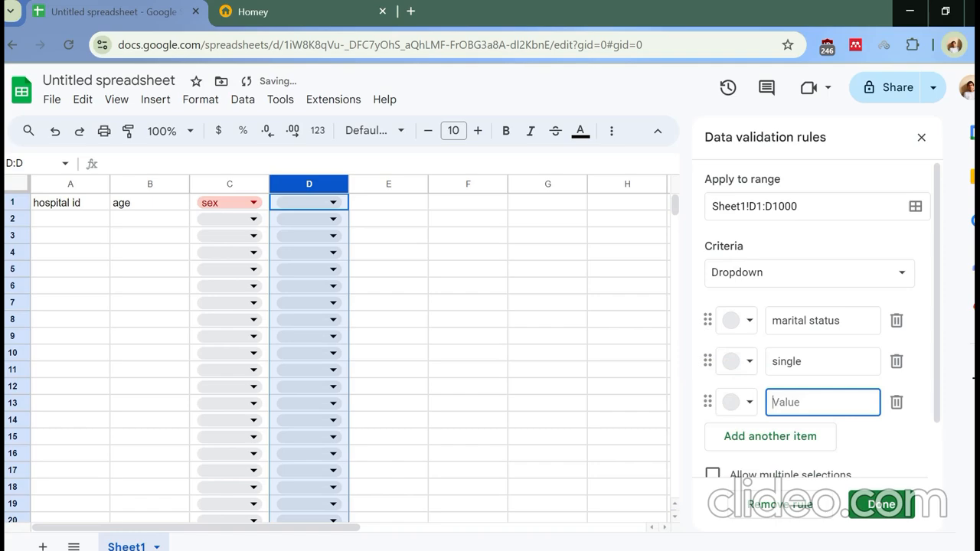
pyautogui.write('married')
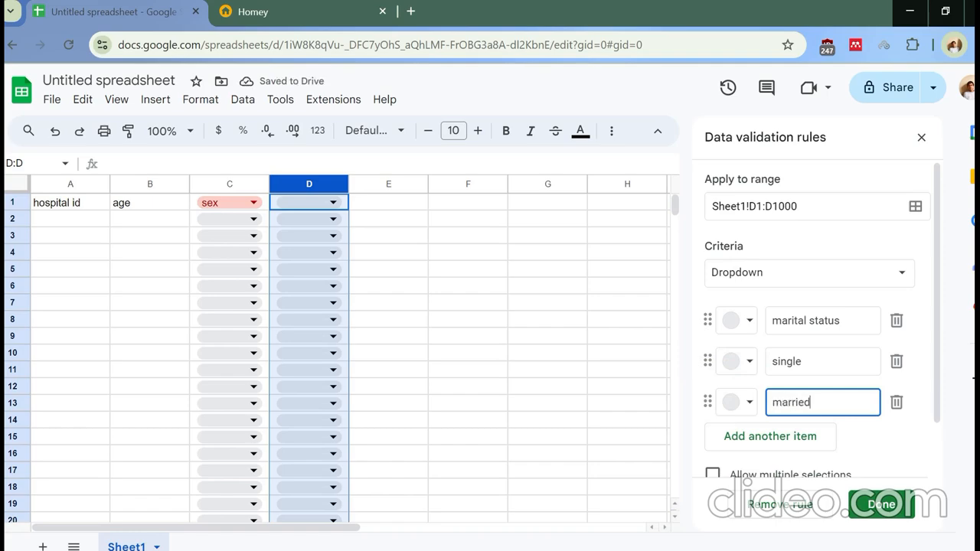
pyautogui.click(744, 436)
pyautogui.write('d')
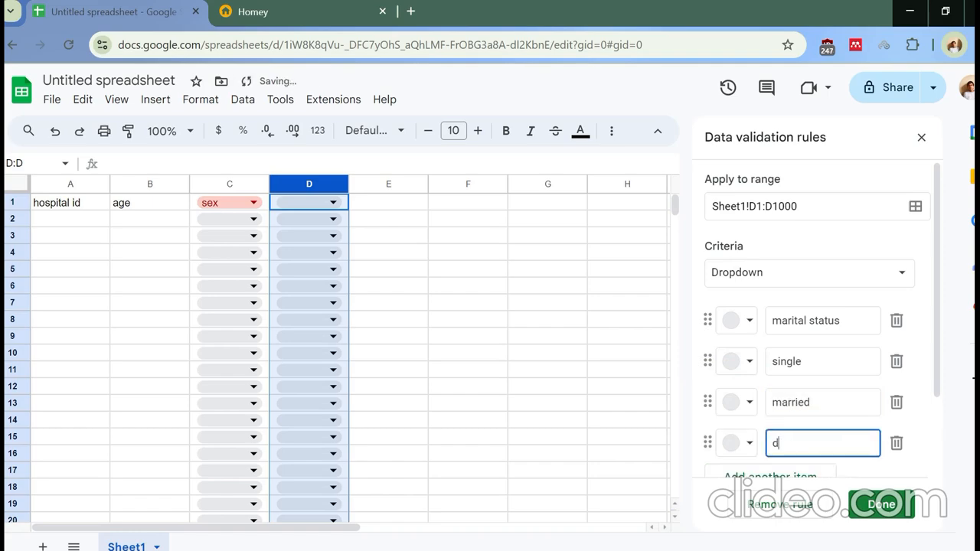
pyautogui.write('ivorced')
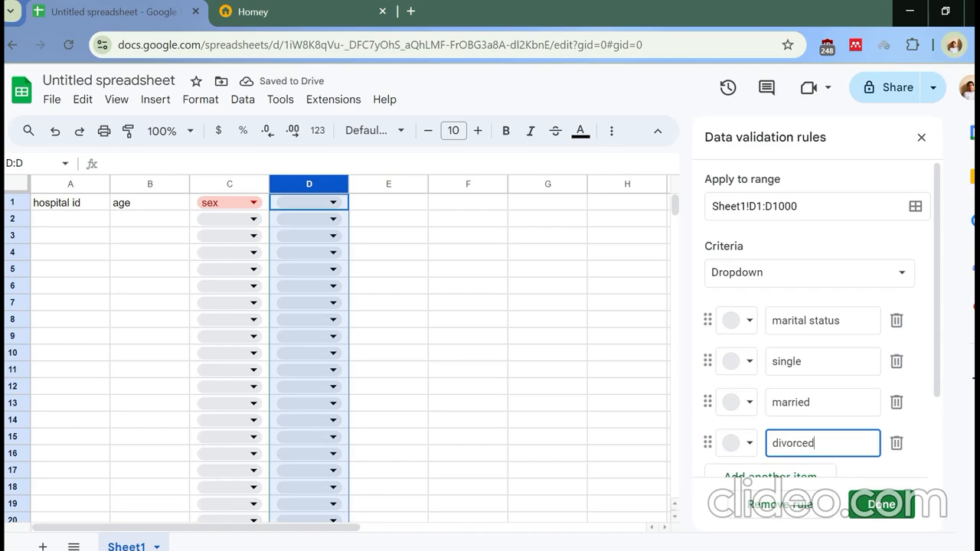
# Step: Color the dropdown items marital status light orange, single dark brown, married dark blue and divorced dark purple, and save the rule
pyautogui.click(749, 325)
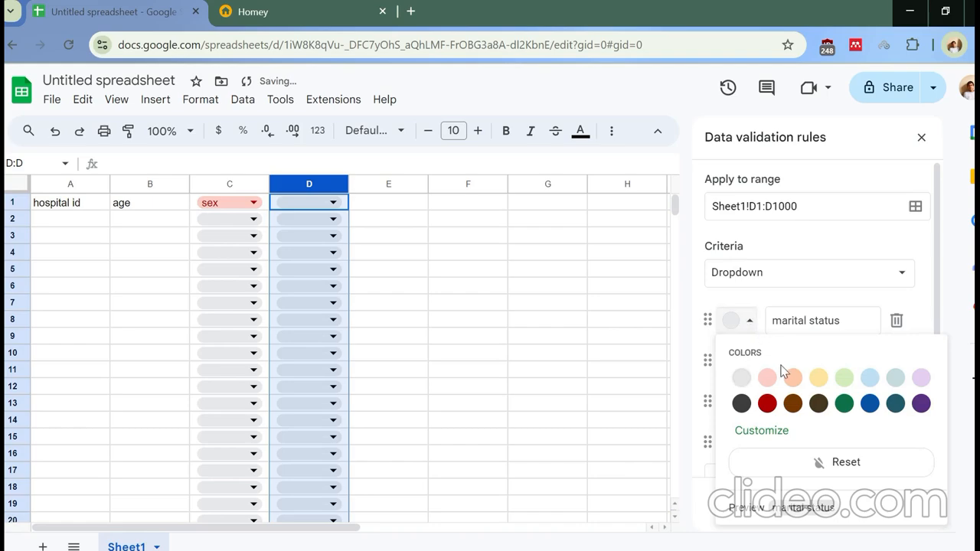
pyautogui.click(793, 377)
pyautogui.click(751, 364)
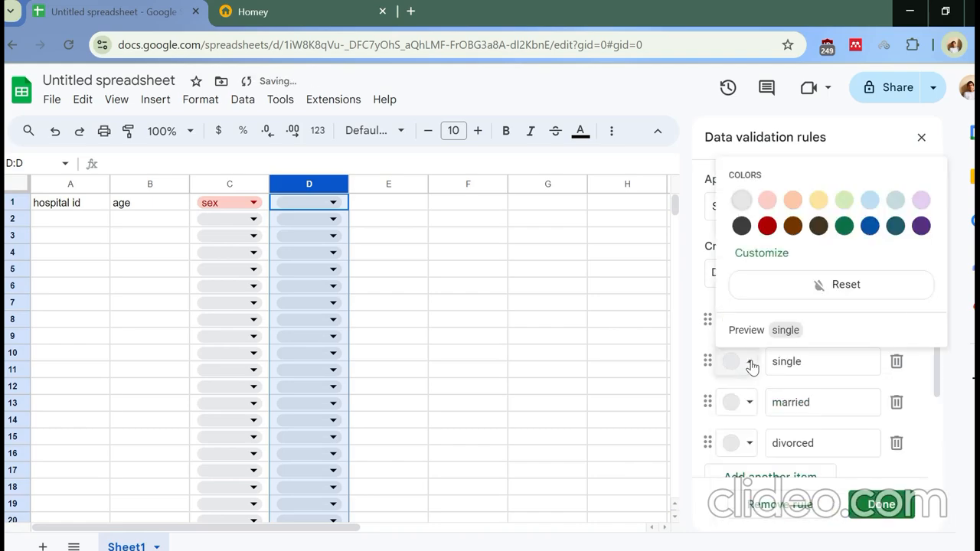
pyautogui.click(817, 225)
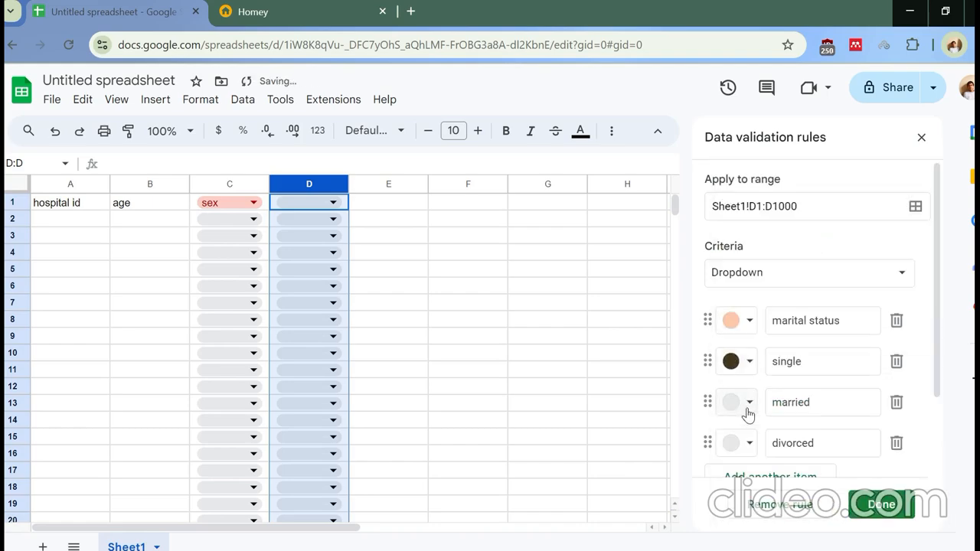
pyautogui.click(747, 406)
pyautogui.click(869, 268)
pyautogui.click(751, 446)
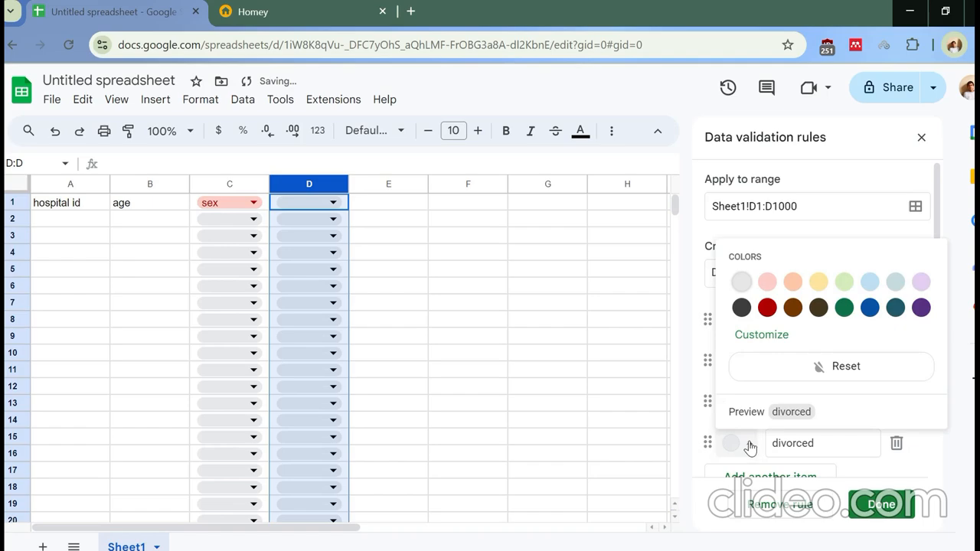
pyautogui.click(921, 308)
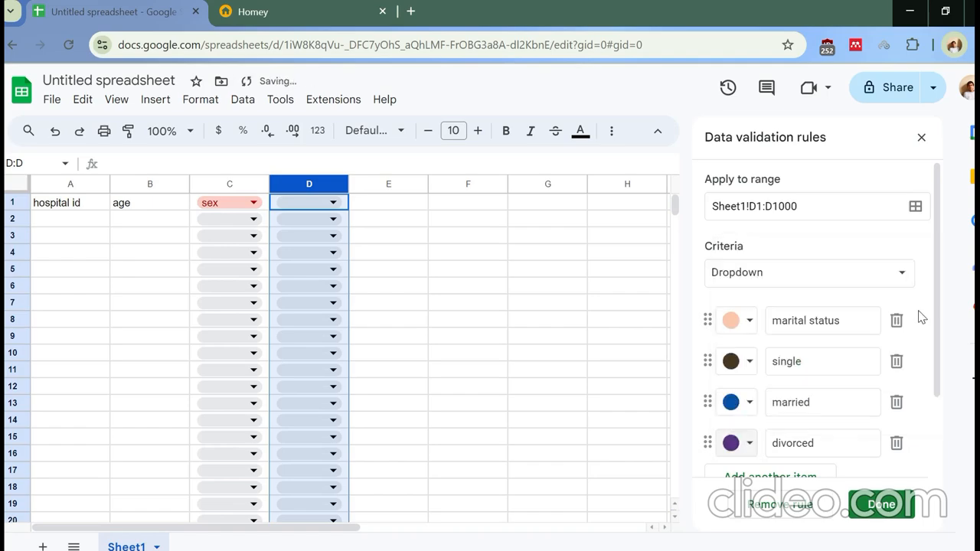
pyautogui.click(888, 505)
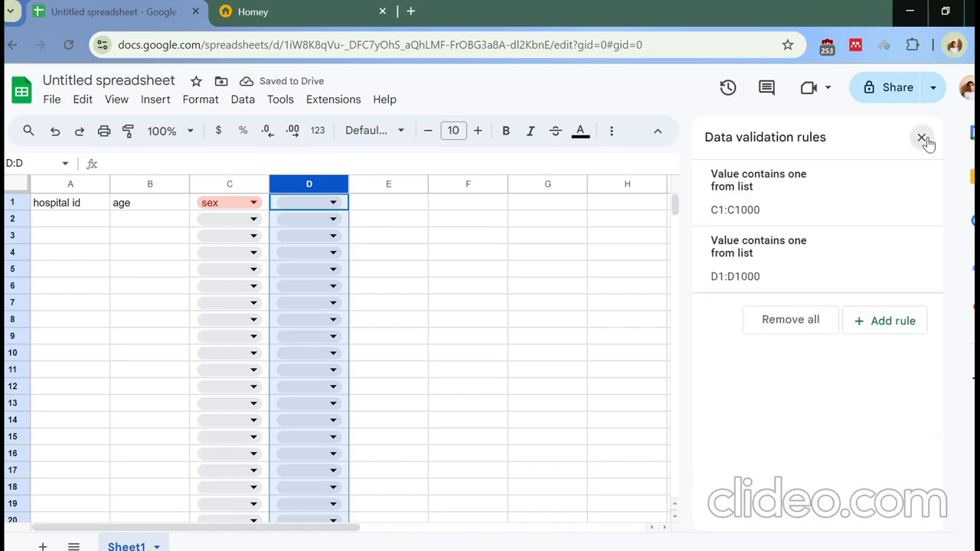
pyautogui.click(922, 137)
# Step: Choose the dropdown values marital status in D1, single in D2 and male in C2
pyautogui.click(333, 202)
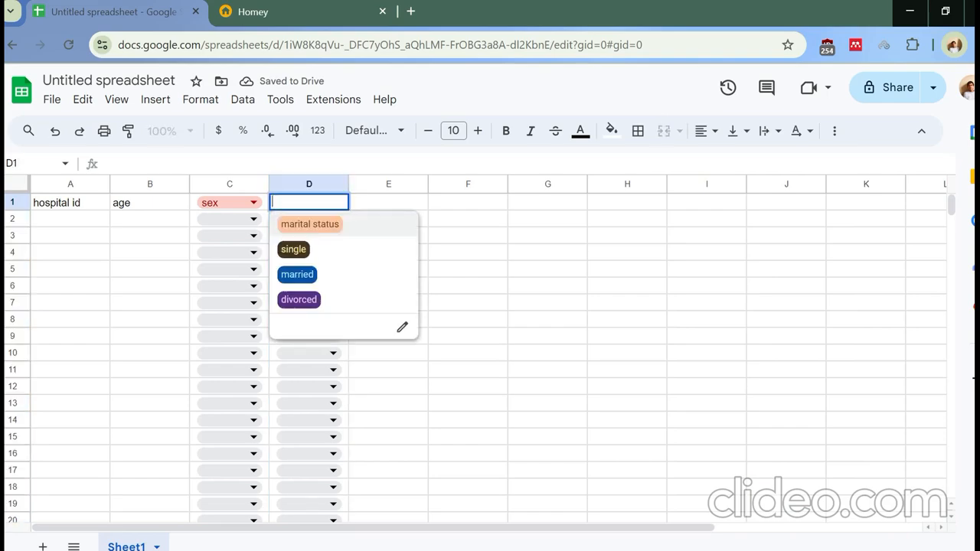
pyautogui.click(339, 228)
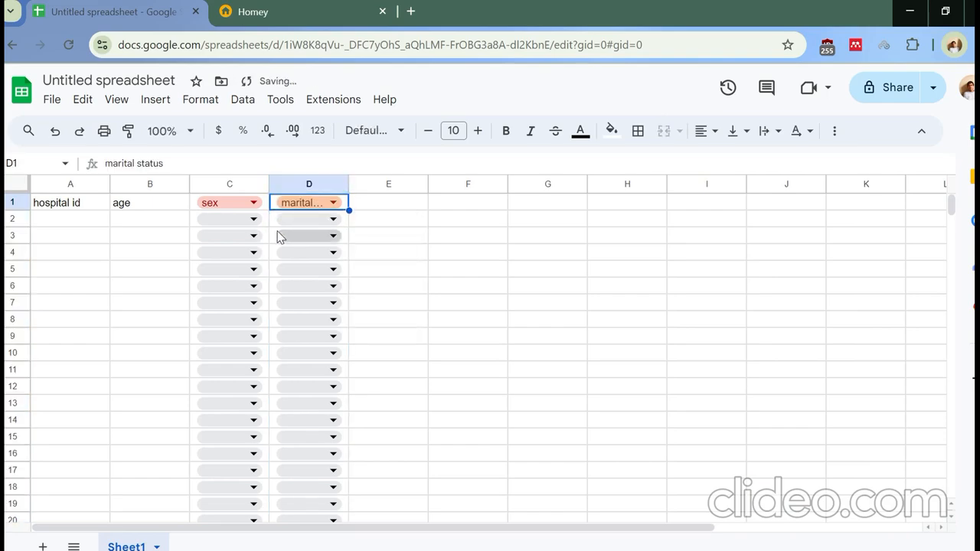
pyautogui.click(335, 221)
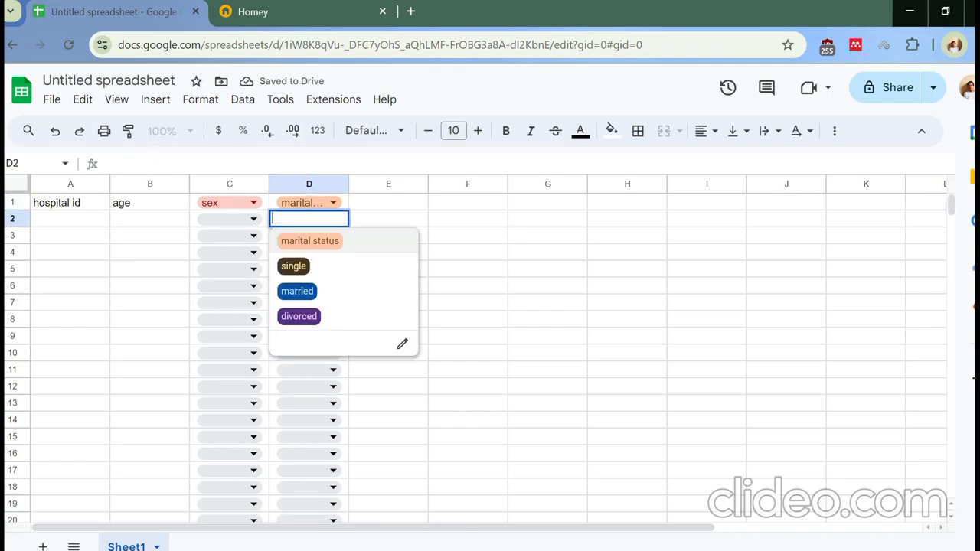
pyautogui.click(294, 265)
pyautogui.click(255, 221)
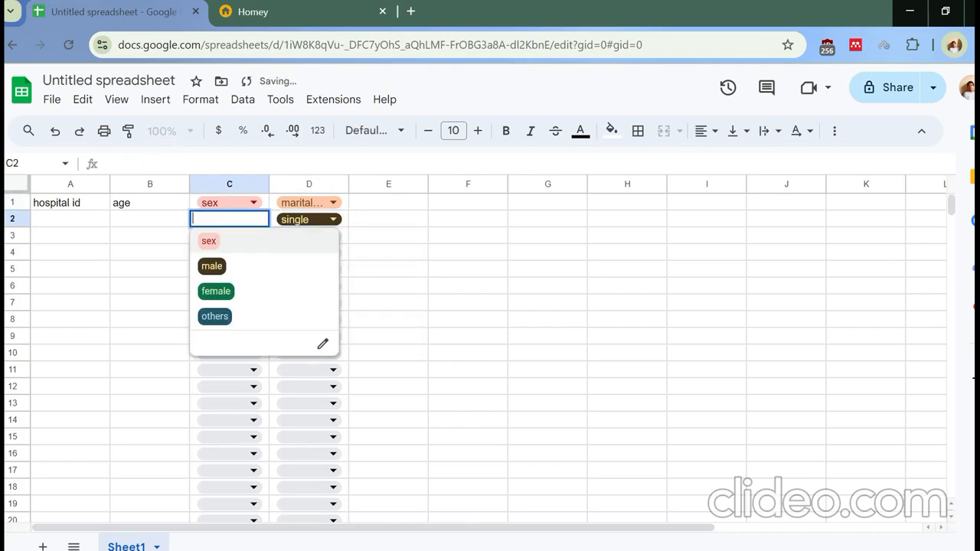
pyautogui.click(220, 265)
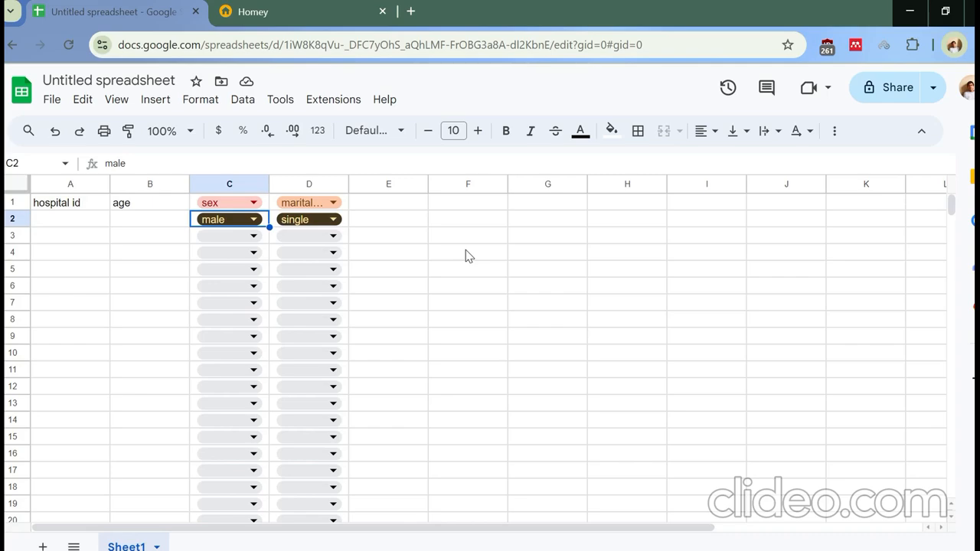
pyautogui.scroll(-2, 468, 255)
pyautogui.scroll(2, 469, 255)
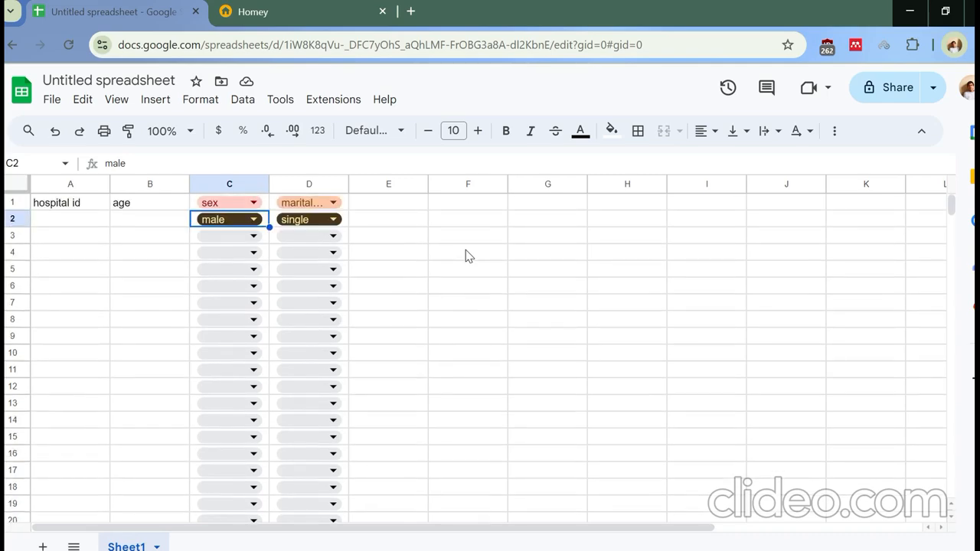